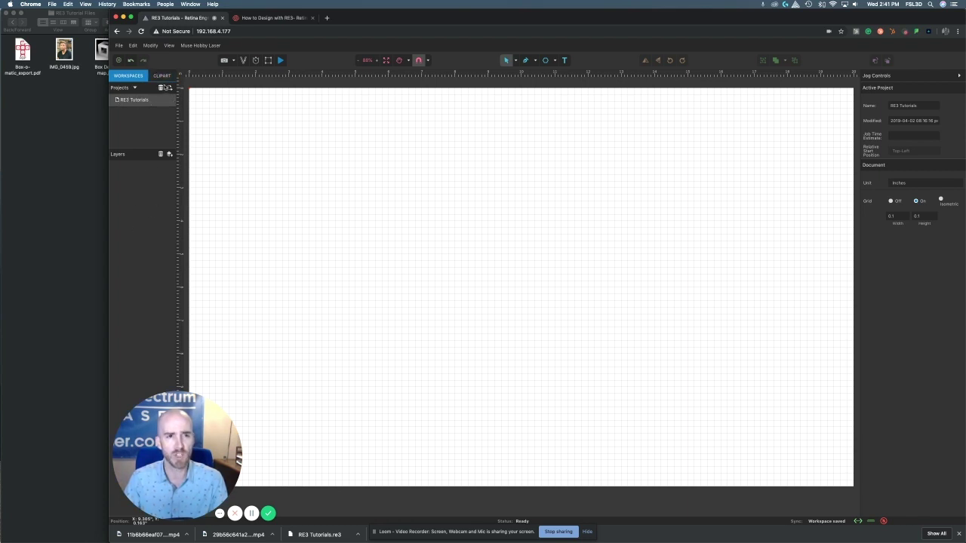
# Open the clipart library and browse the Shapes, Danger and Emojis sets
pyautogui.click(160, 78)
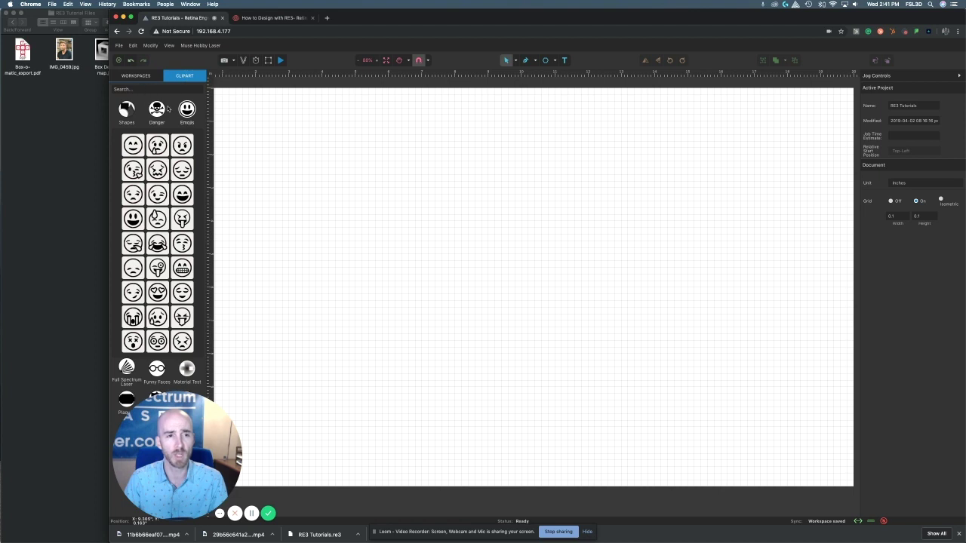
pyautogui.click(157, 110)
pyautogui.click(187, 112)
pyautogui.click(130, 112)
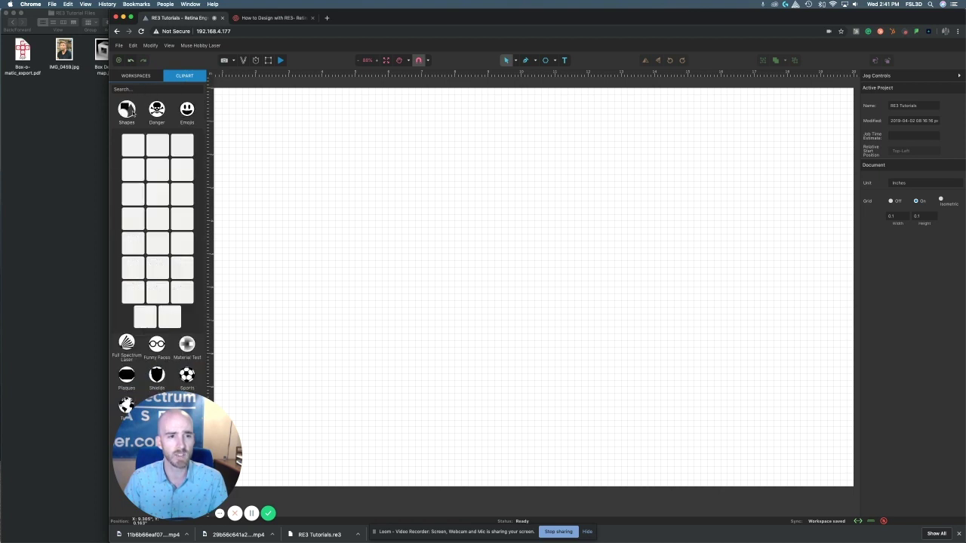
pyautogui.click(127, 112)
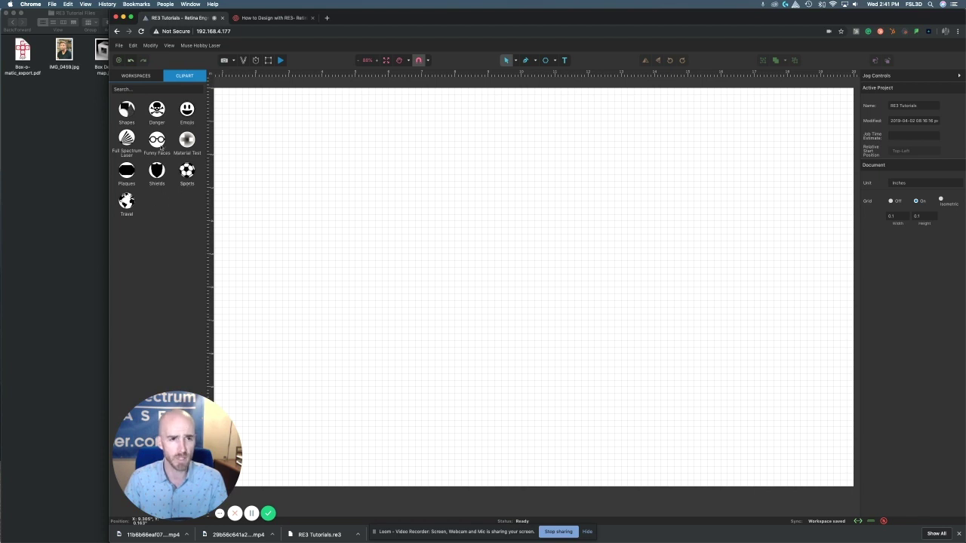
pyautogui.click(131, 117)
pyautogui.click(160, 113)
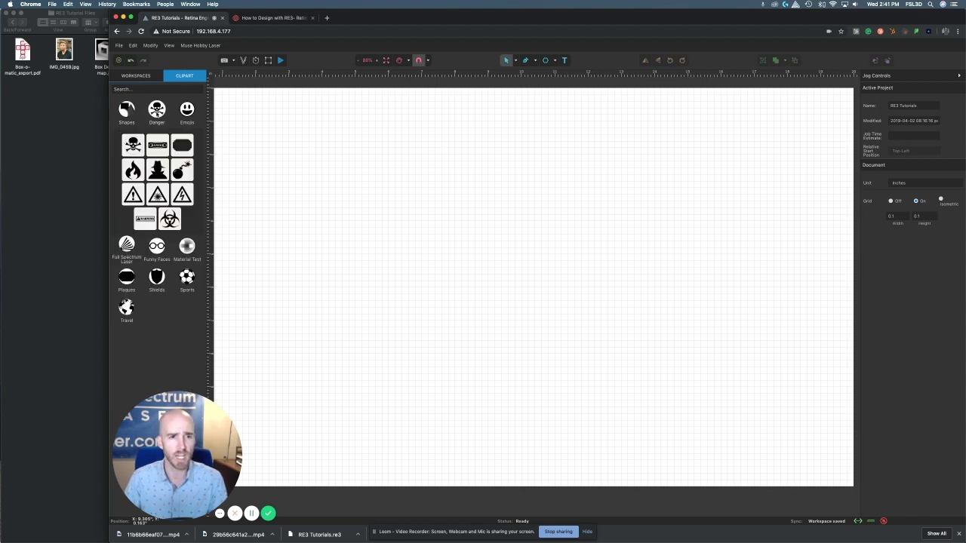
pyautogui.click(188, 113)
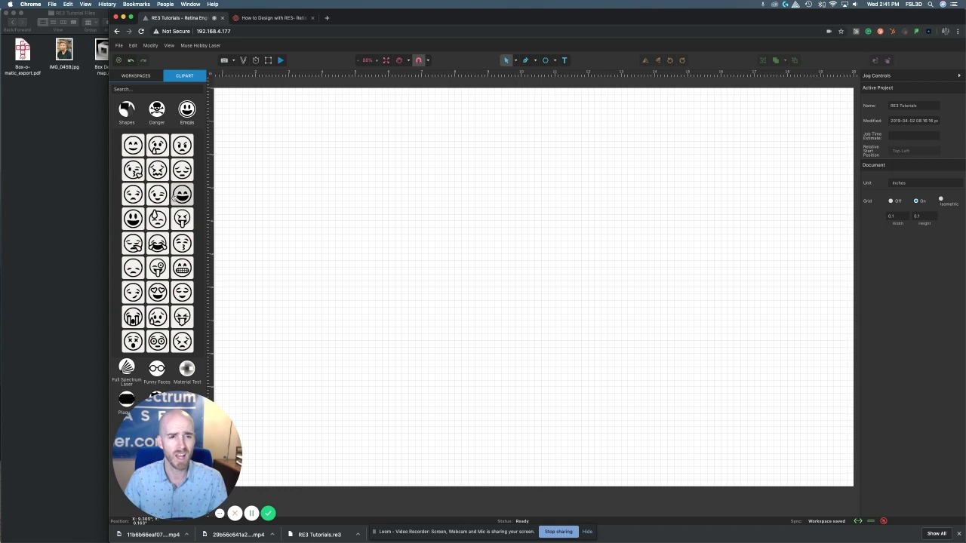
# Browse the Full Spectrum Laser, Funny Faces, Material Test, Shields, Sports and Travel sets
pyautogui.click(127, 368)
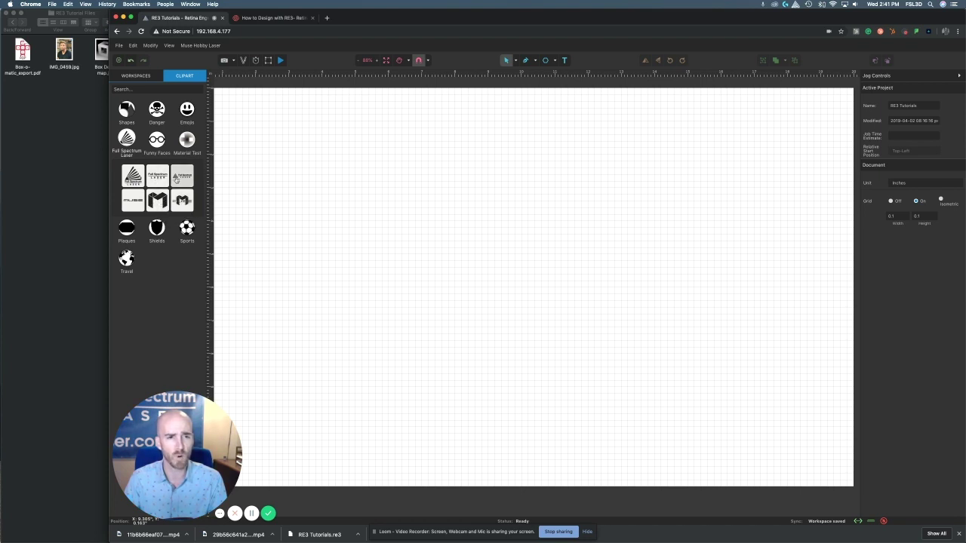
pyautogui.click(157, 140)
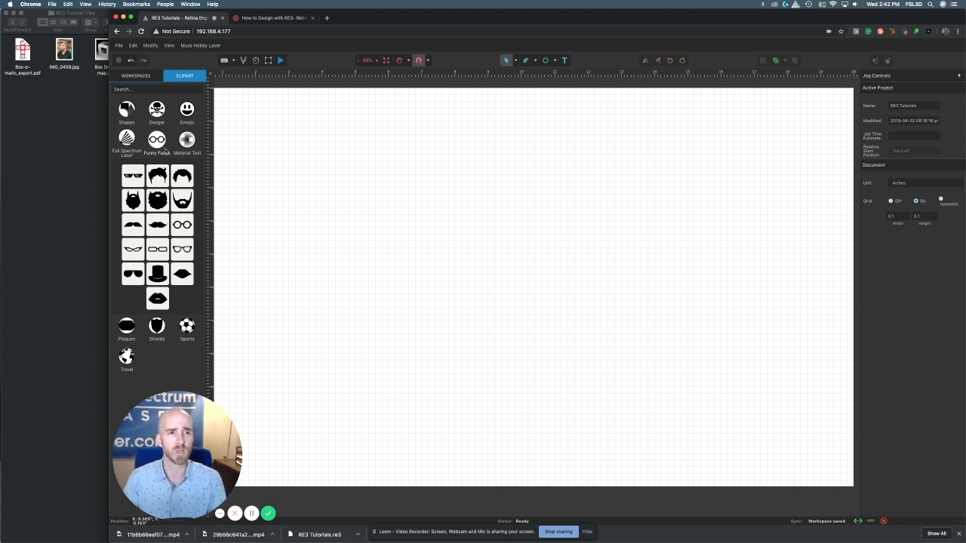
pyautogui.click(187, 140)
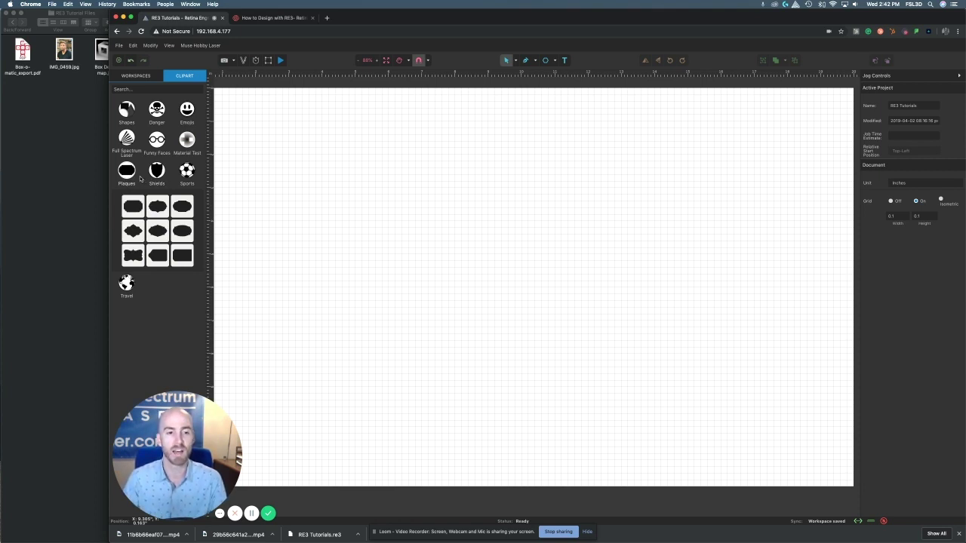
pyautogui.click(156, 174)
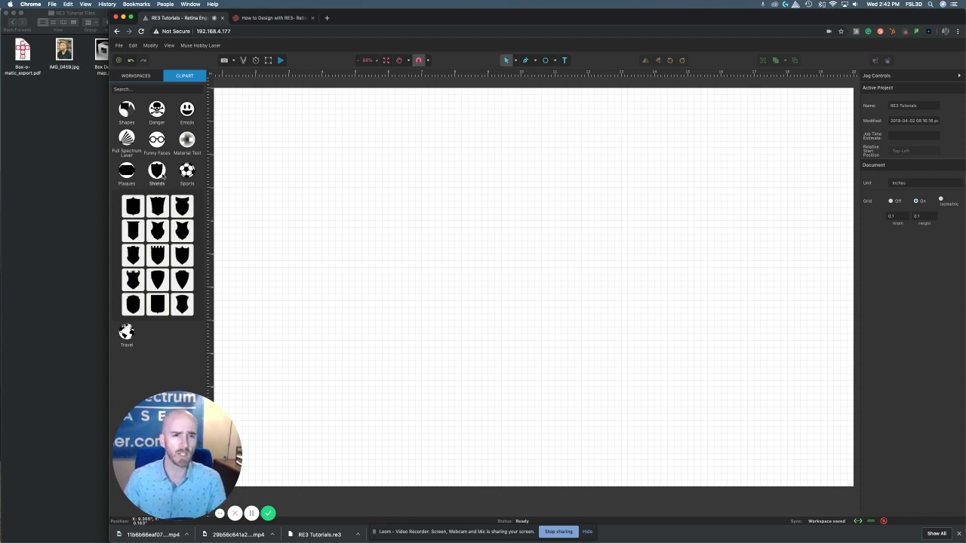
pyautogui.click(188, 173)
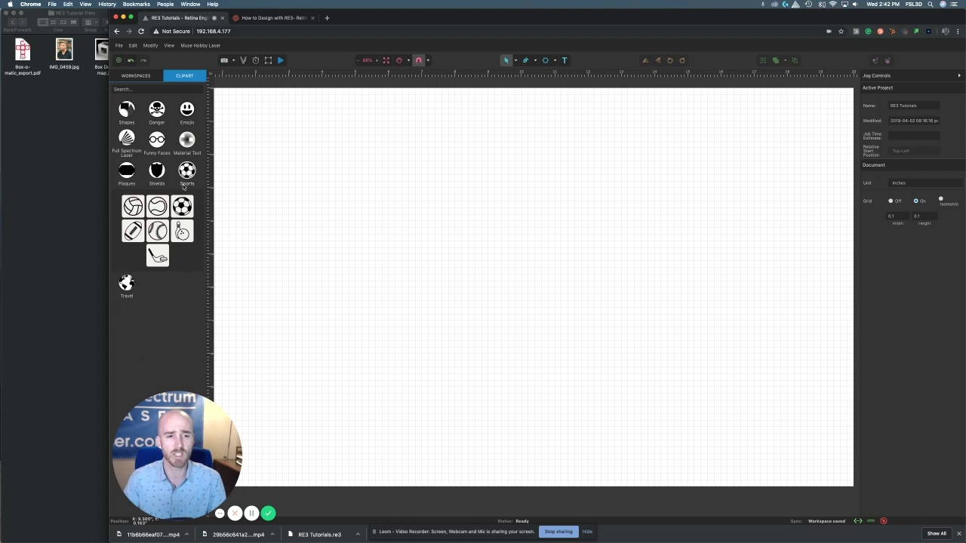
pyautogui.click(126, 283)
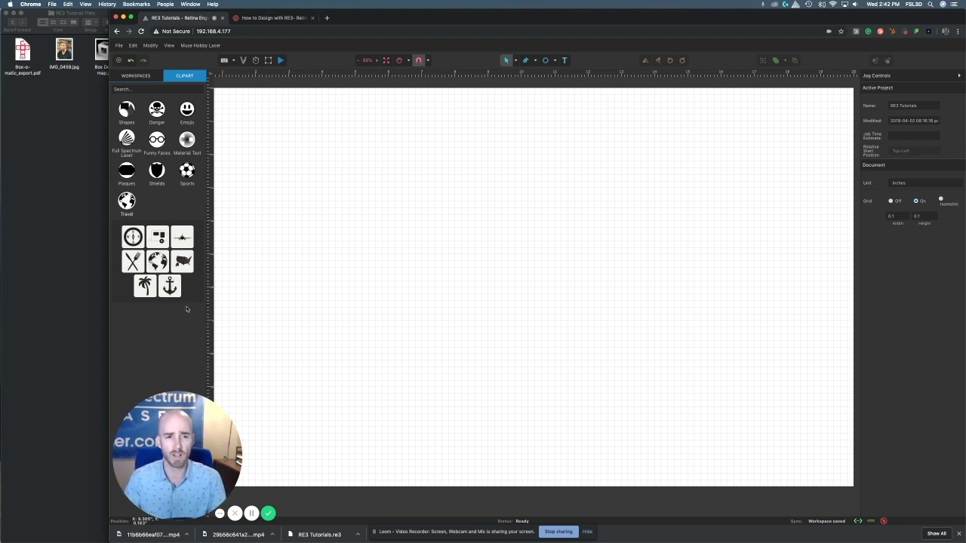
# Place the Travel set's US map on the canvas and scale it to about 12.461 × 7.88 in
pyautogui.moveTo(183, 262); pyautogui.dragTo(427, 244)
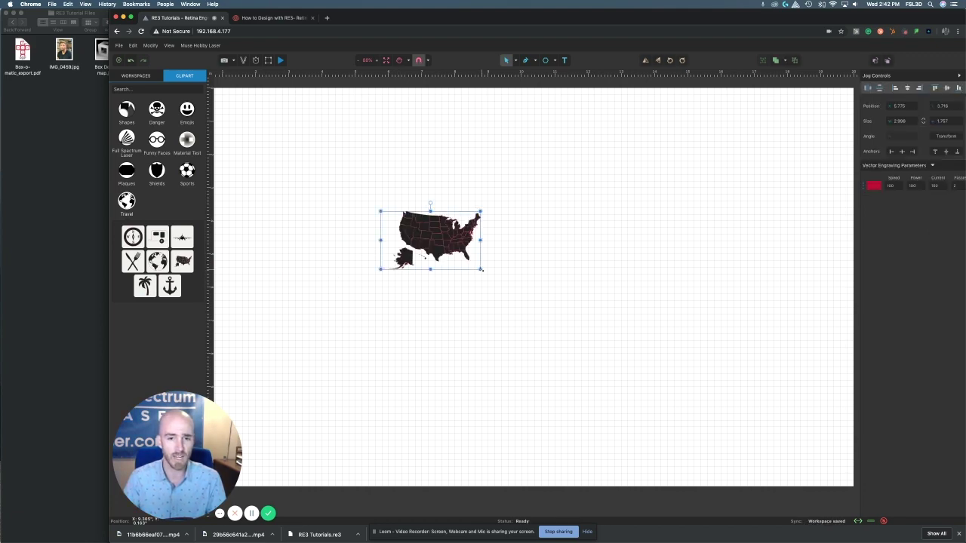
pyautogui.moveTo(481, 269); pyautogui.dragTo(656, 360)
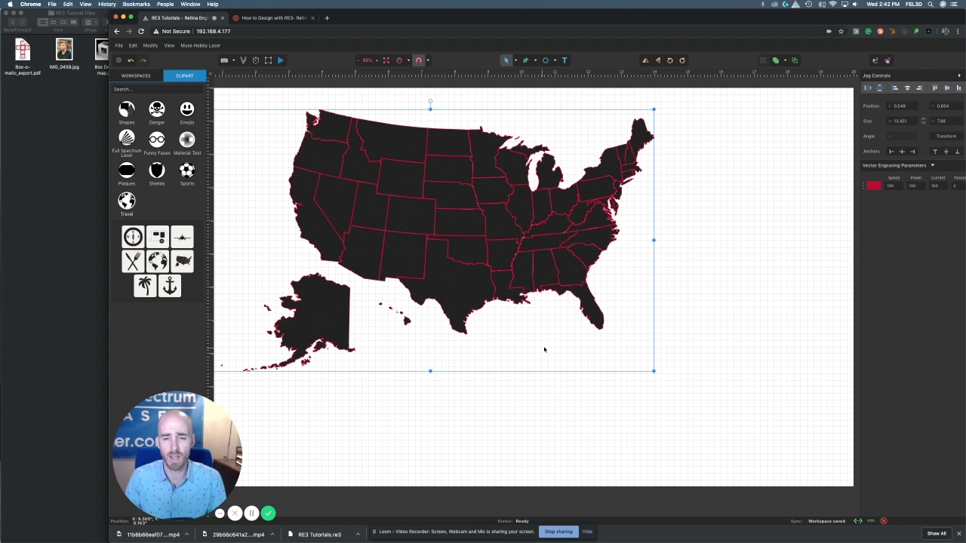
# Expand the map's groups in the layers list and move North Dakota off to the right
pyautogui.click(146, 79)
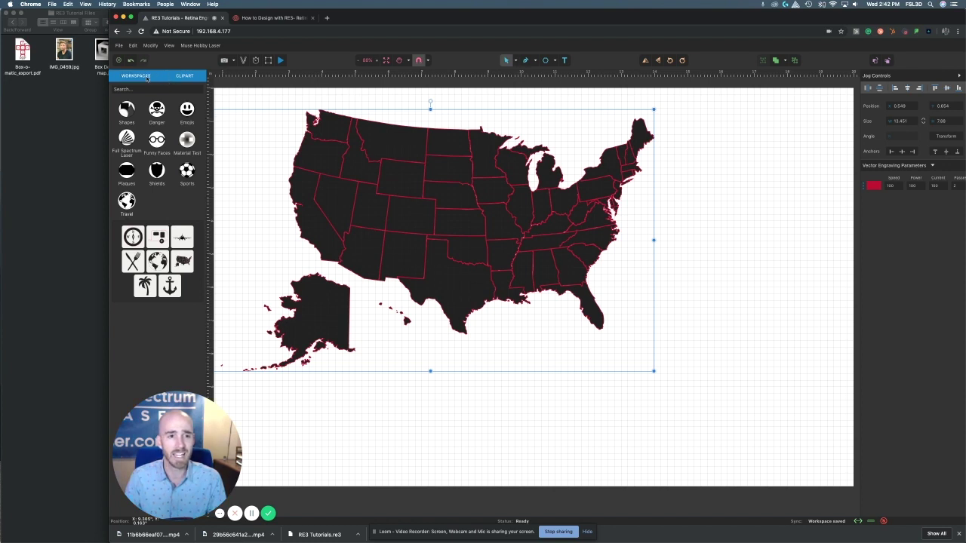
pyautogui.click(114, 167)
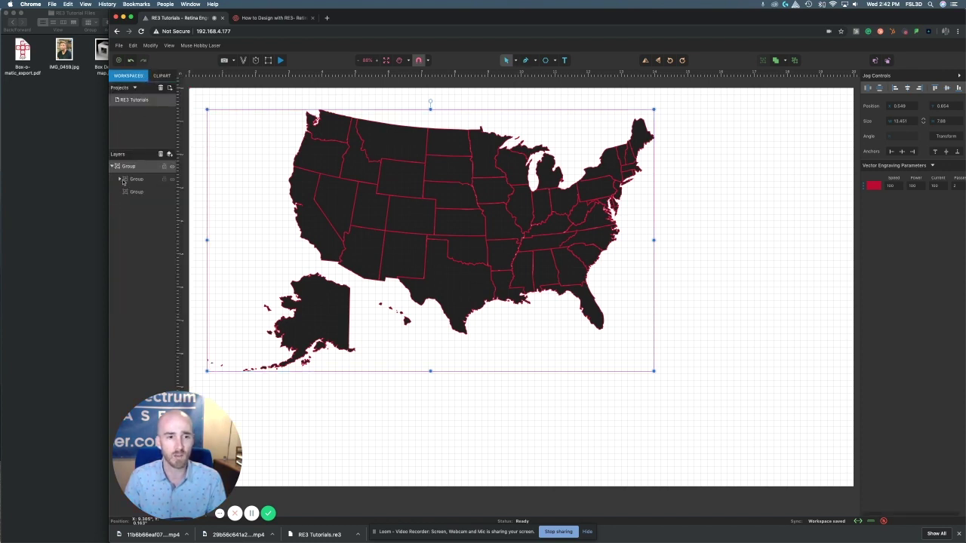
pyautogui.click(123, 179)
pyautogui.click(120, 181)
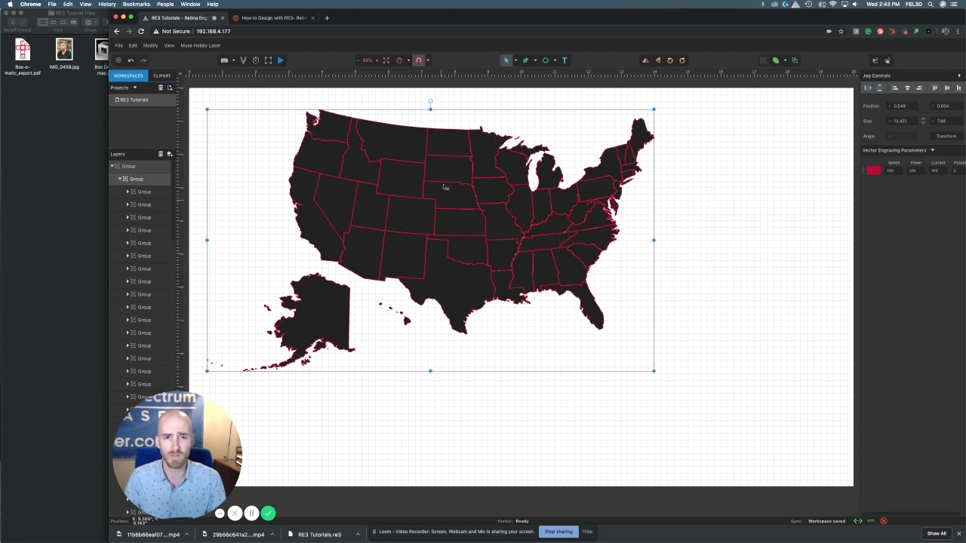
pyautogui.click(449, 147)
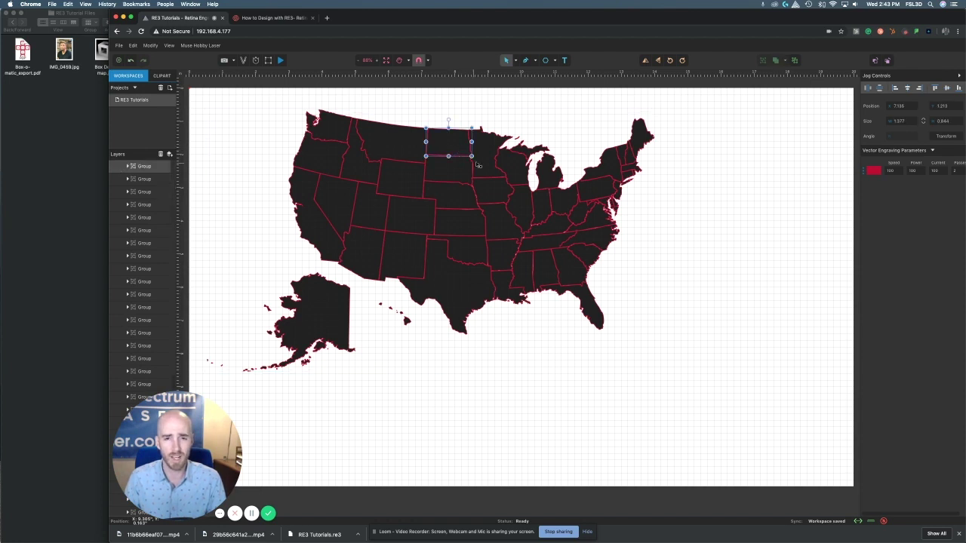
pyautogui.moveTo(448, 145); pyautogui.dragTo(718, 242)
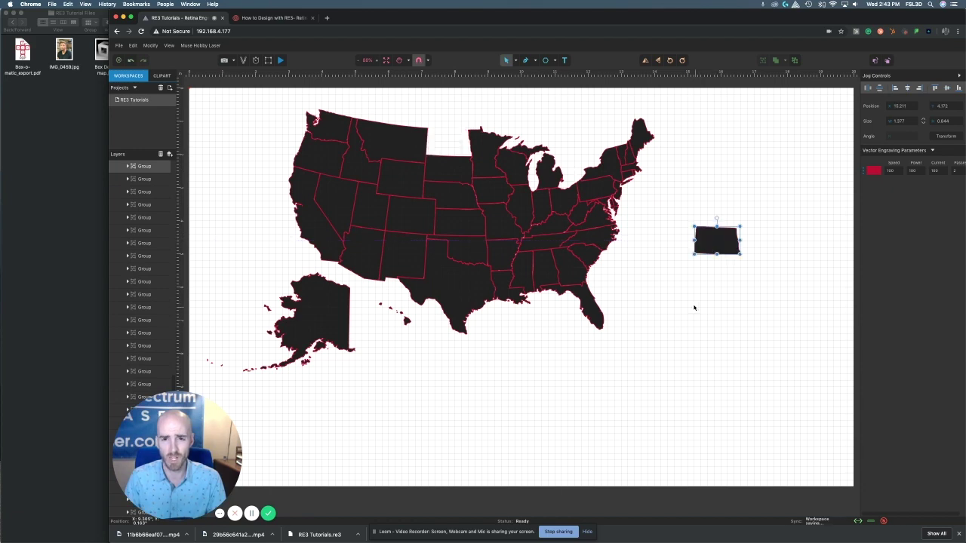
pyautogui.click(694, 307)
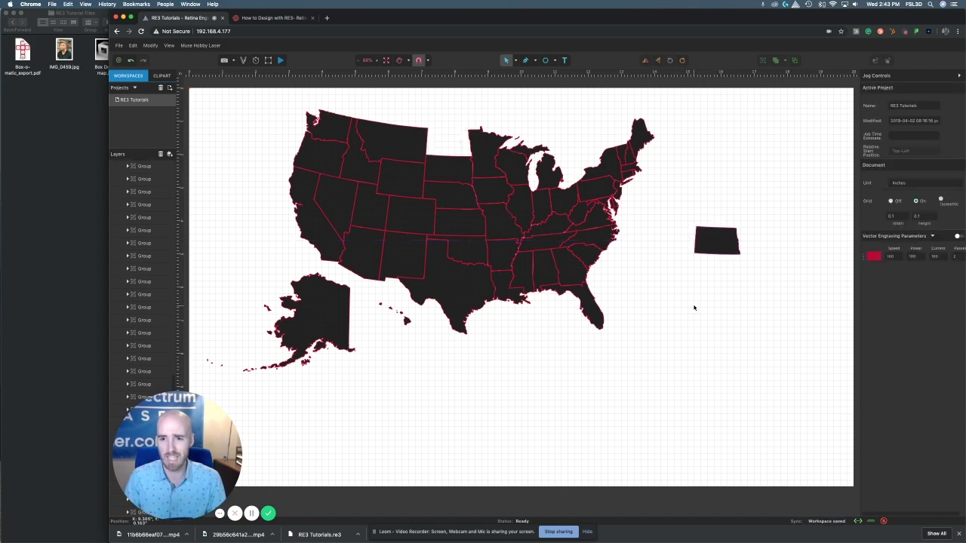
# Ungroup the map, pull Michigan's peninsulas off, then undo the upper peninsula move
pyautogui.click(548, 163)
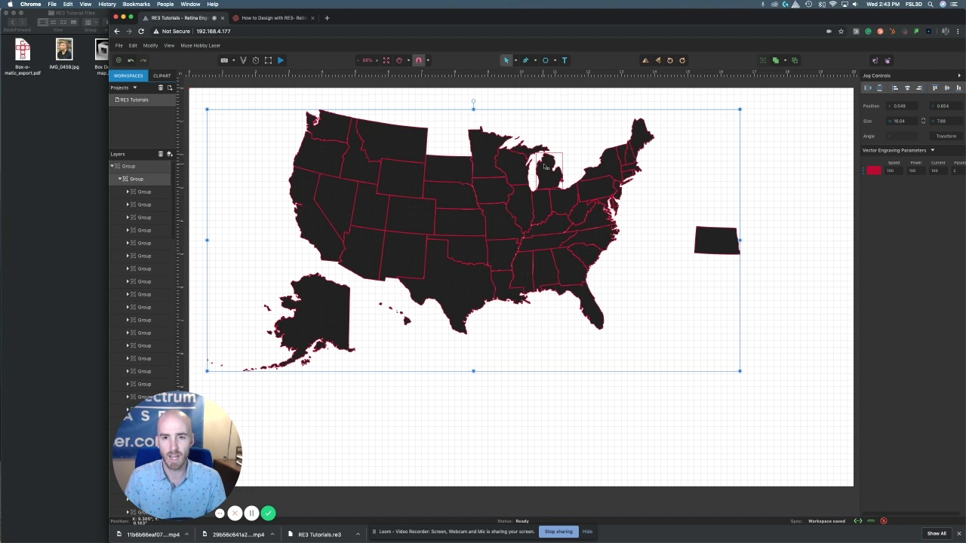
pyautogui.press('super+shift+g')
pyautogui.moveTo(557, 177); pyautogui.dragTo(684, 288)
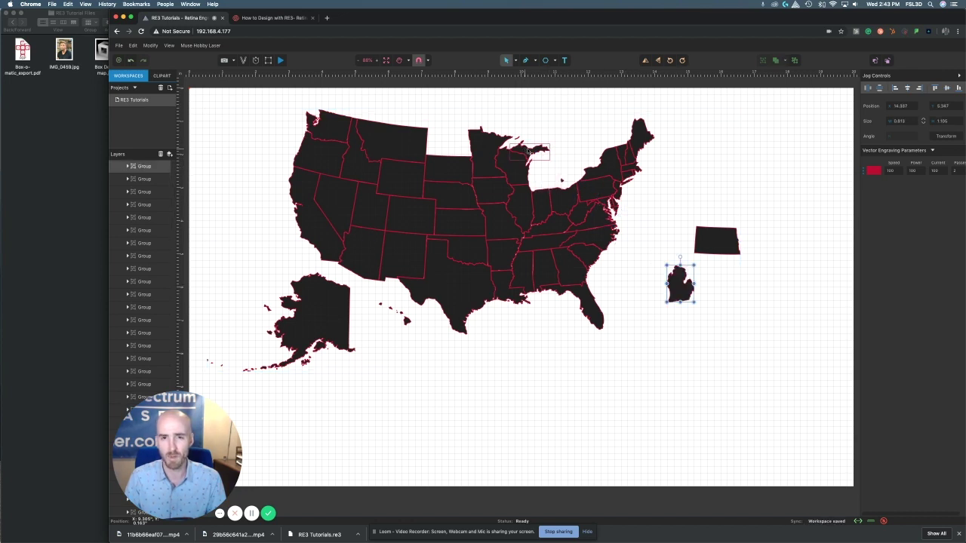
pyautogui.click(537, 149)
pyautogui.moveTo(629, 226); pyautogui.dragTo(653, 261)
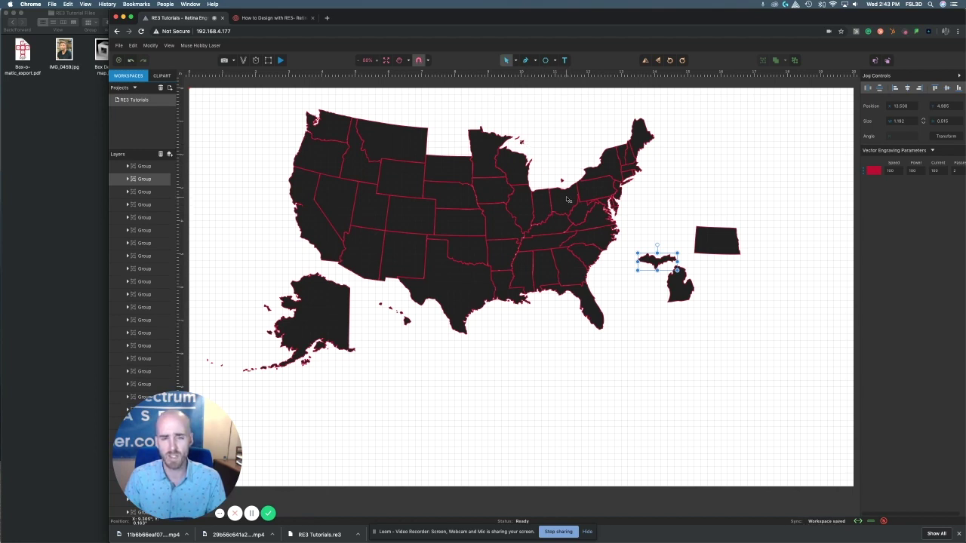
pyautogui.hotkey('ctrl', 'z')
pyautogui.hotkey('ctrl', 'z')
pyautogui.hotkey('ctrl', 'z')
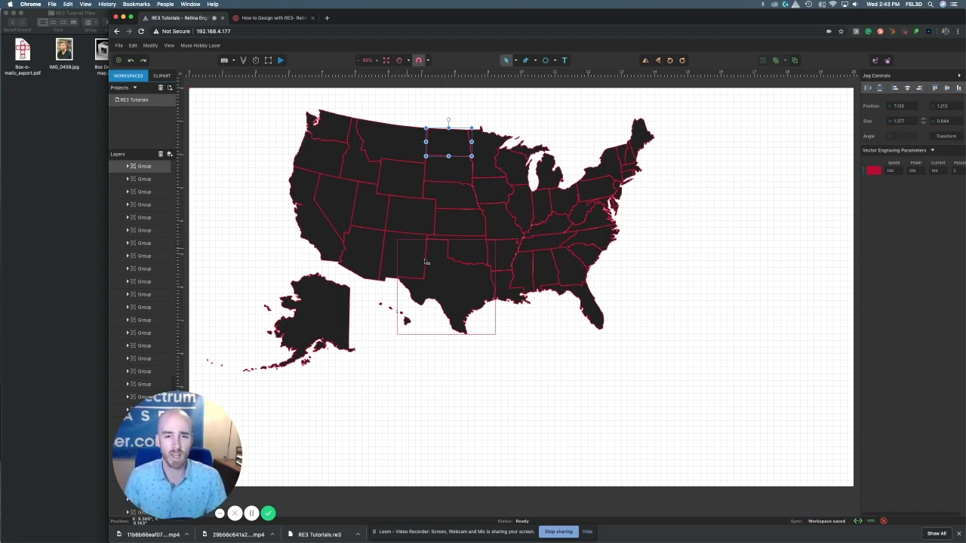
# Select all the state shapes and regroup them into one map
pyautogui.click(492, 361)
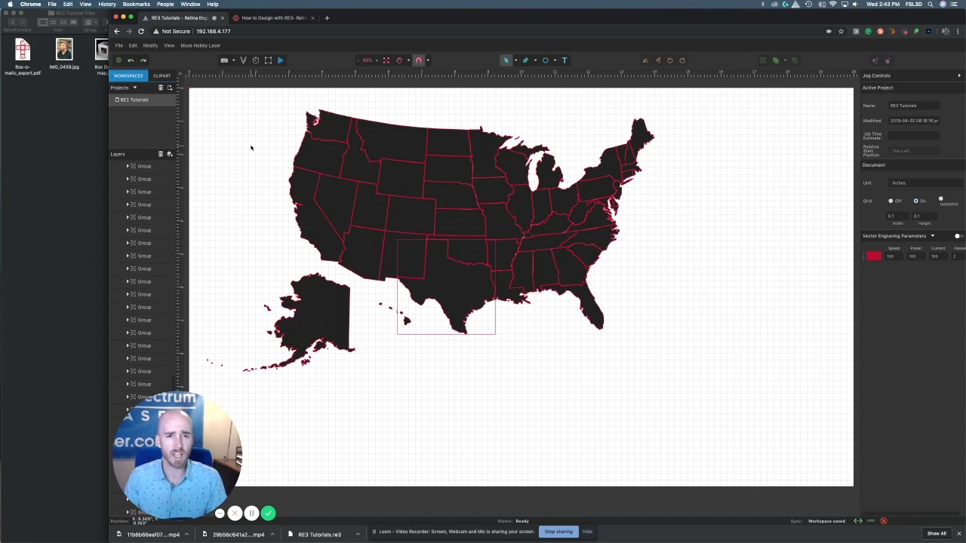
pyautogui.moveTo(251, 148); pyautogui.dragTo(502, 332)
pyautogui.press('super+a')
pyautogui.press('super+g')
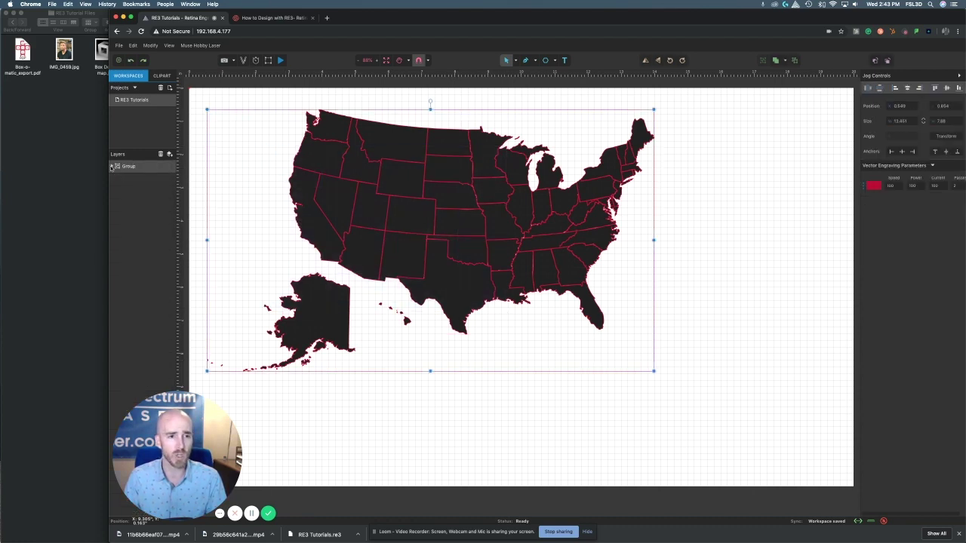
# Delete the US map and place the heart-eyes emoji from the Emojis clipart
pyautogui.click(128, 170)
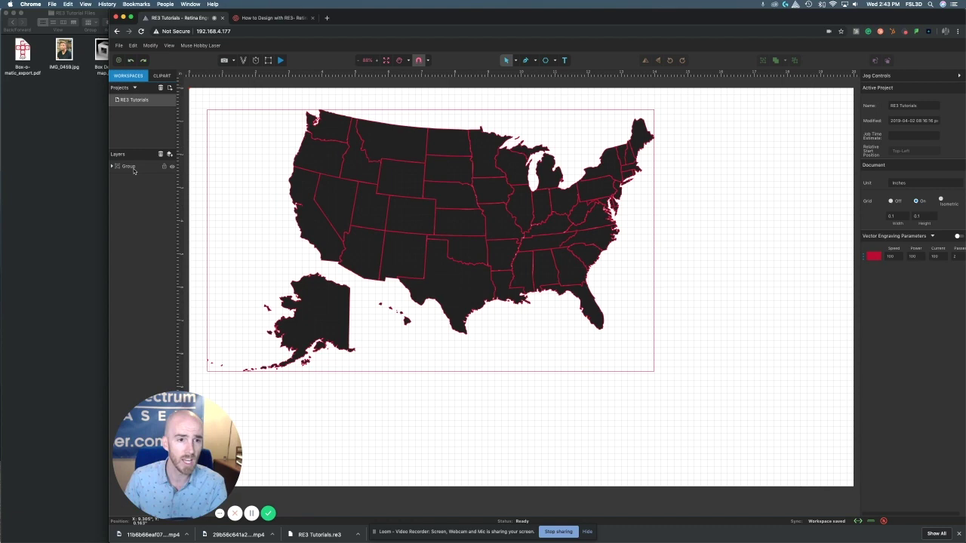
pyautogui.press('Delete')
pyautogui.click(162, 76)
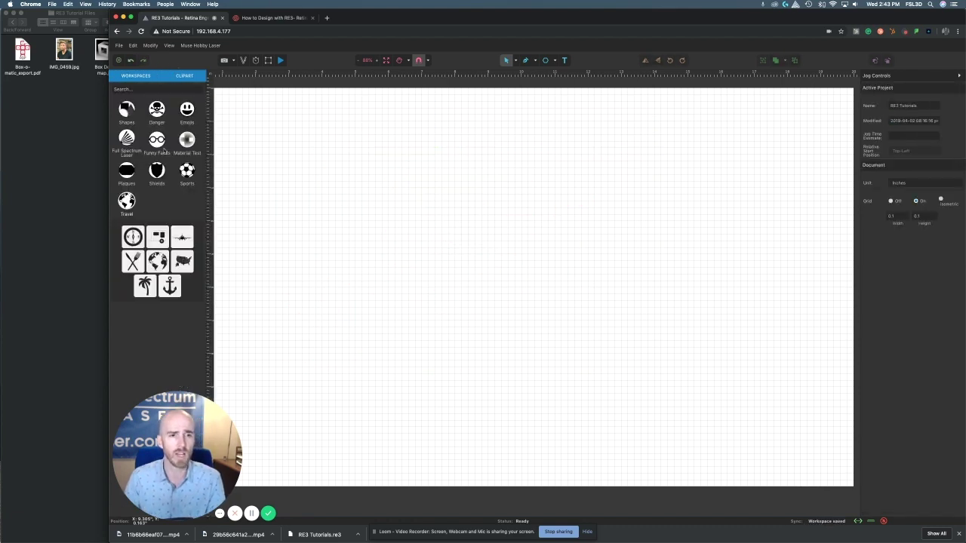
pyautogui.click(187, 110)
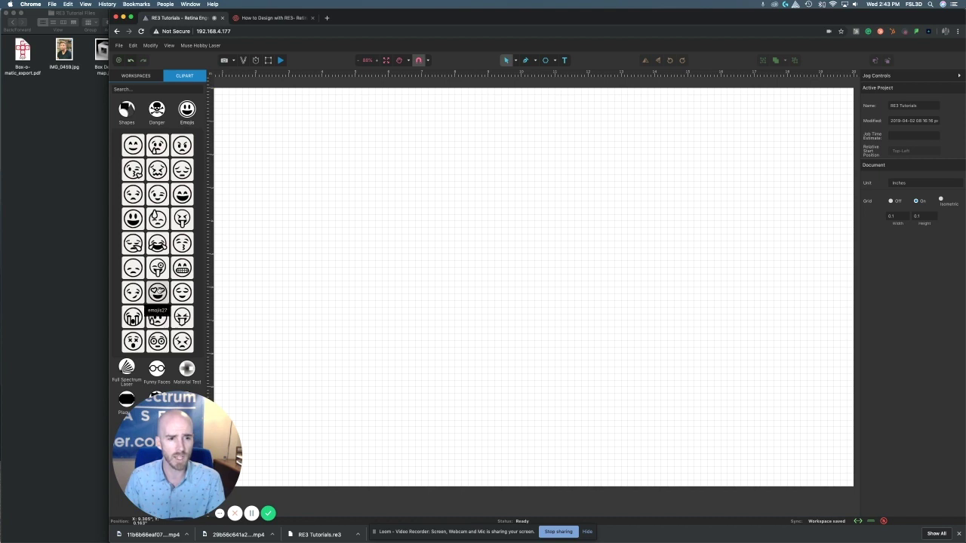
pyautogui.moveTo(157, 317); pyautogui.dragTo(384, 271)
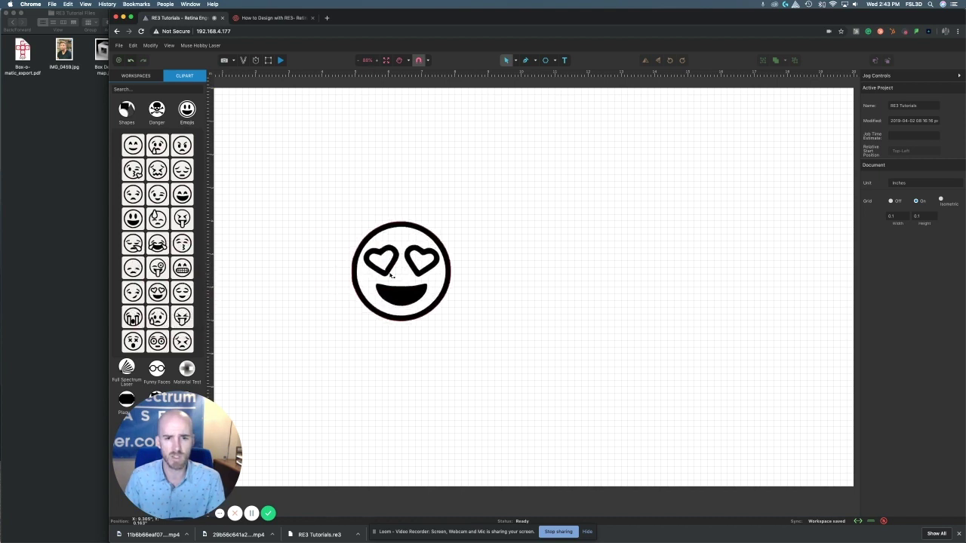
pyautogui.click(531, 256)
pyautogui.click(448, 257)
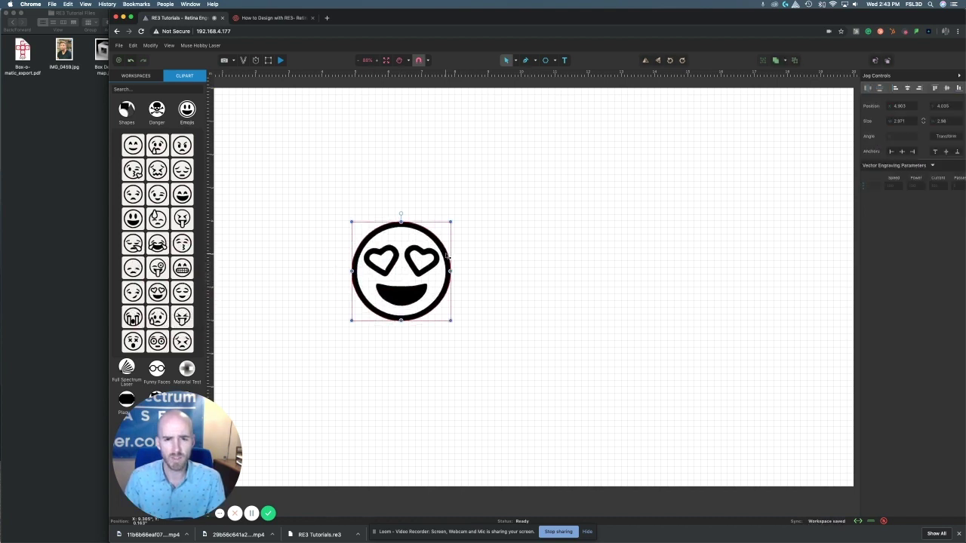
# Inspect the emoji's nested Group layers and move it up and to the right
pyautogui.click(127, 77)
pyautogui.click(112, 166)
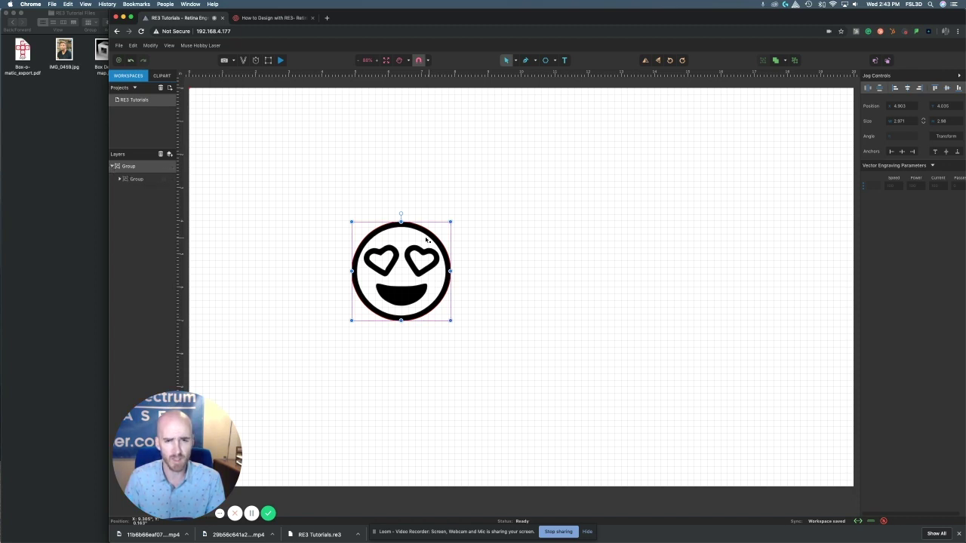
pyautogui.moveTo(428, 239); pyautogui.dragTo(566, 198)
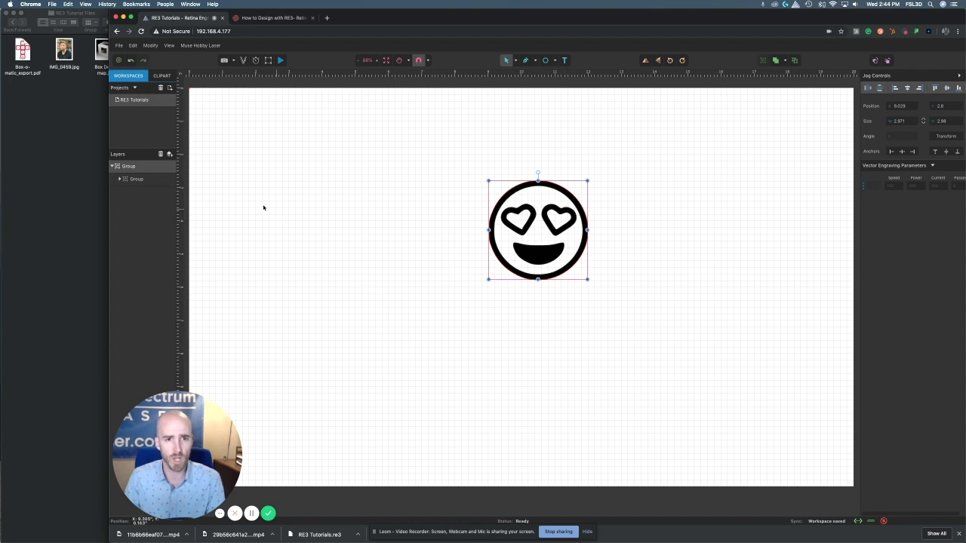
pyautogui.click(139, 179)
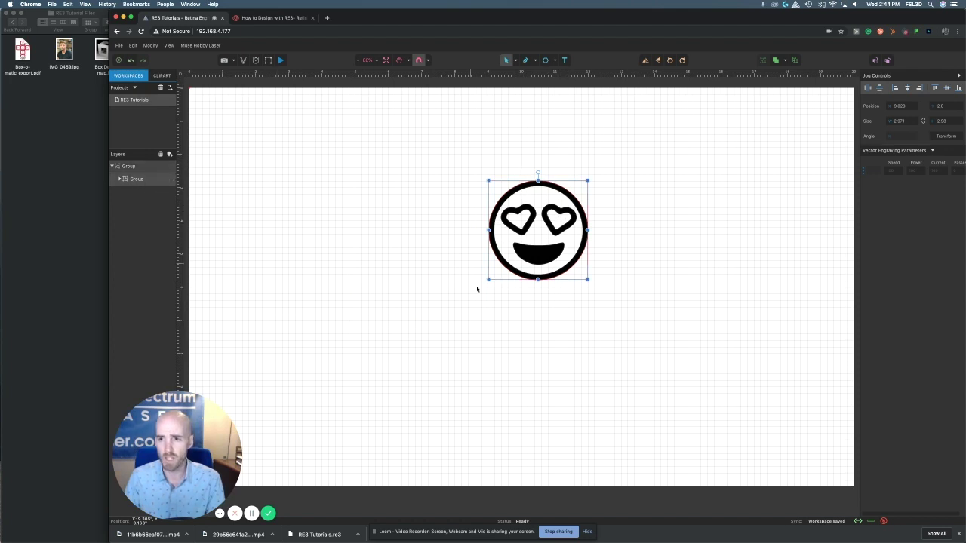
pyautogui.click(113, 166)
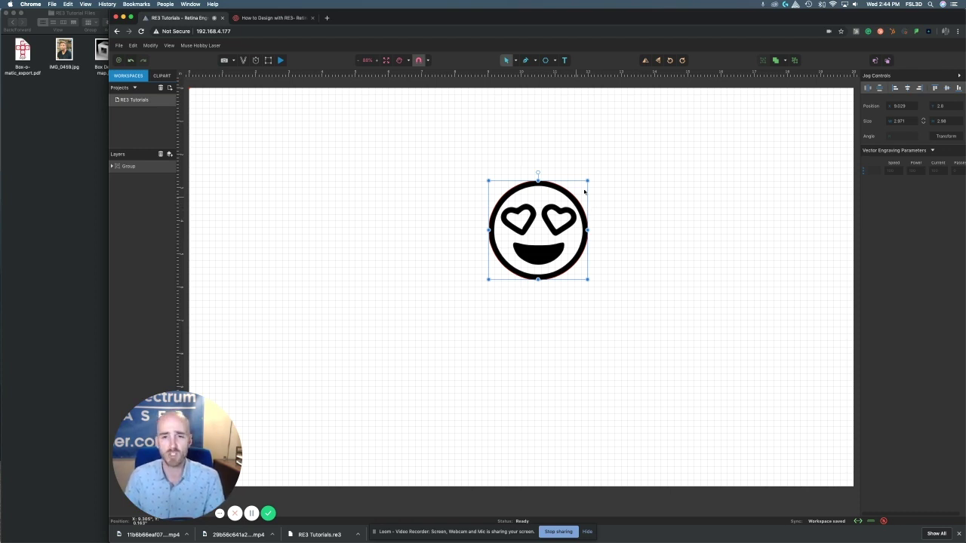
# Delete the emoji, import IMG_0459.jpg at the bed's top edge, and shrink it to about 6.15 × 8.2 in
pyautogui.press('Delete')
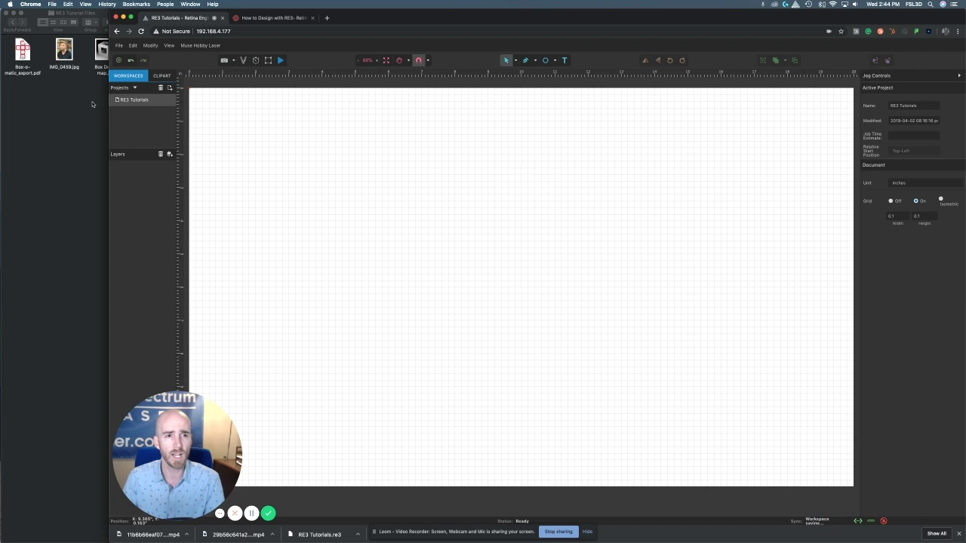
pyautogui.moveTo(65, 49); pyautogui.dragTo(372, 212)
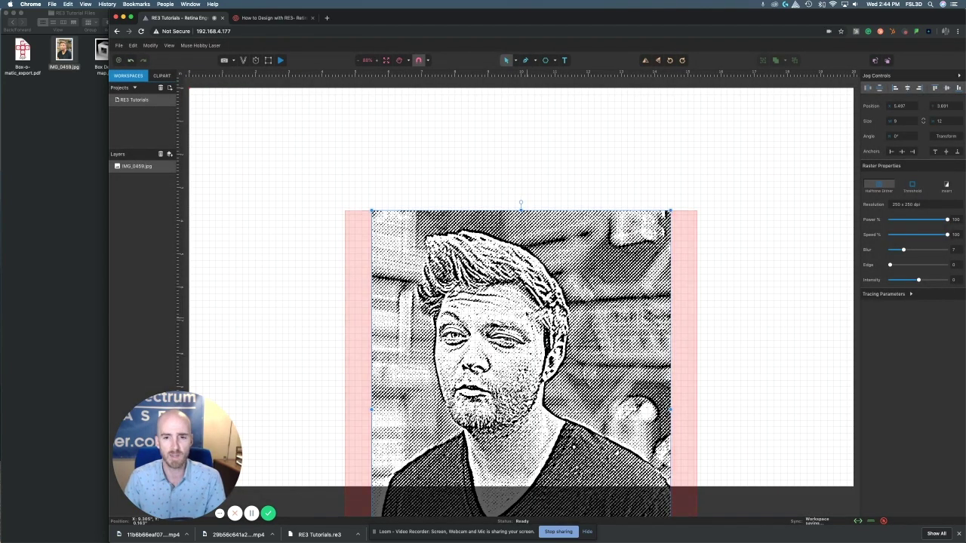
pyautogui.click(510, 198)
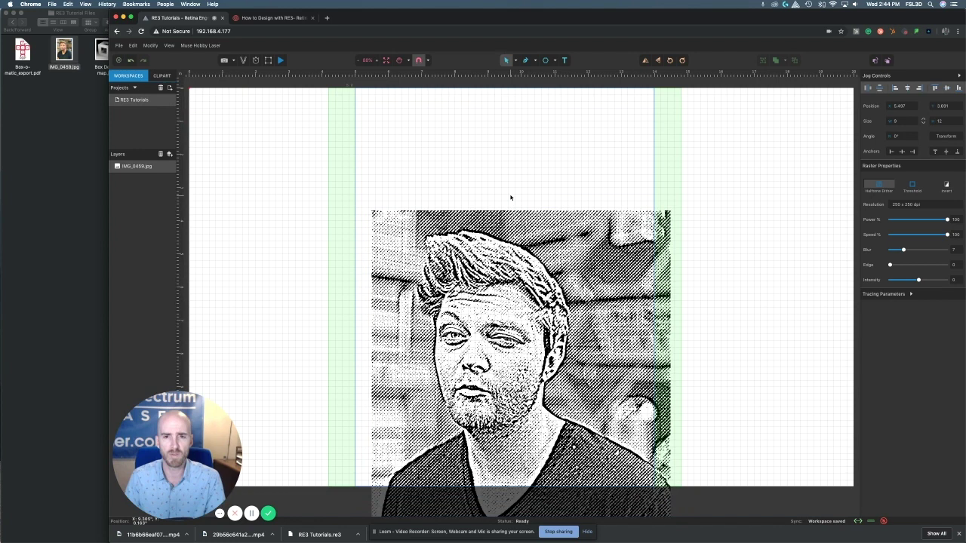
pyautogui.moveTo(510, 219); pyautogui.dragTo(494, 96)
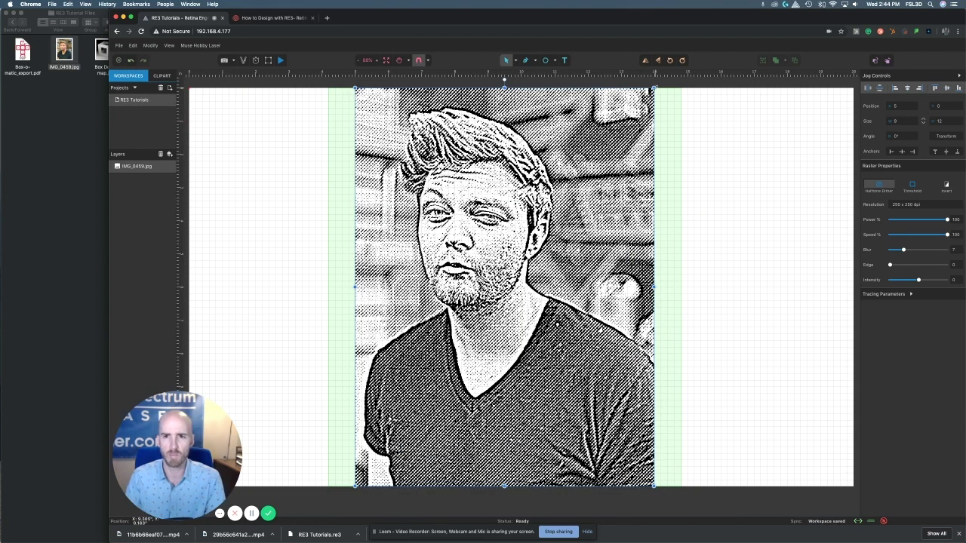
pyautogui.moveTo(653, 89); pyautogui.dragTo(599, 153)
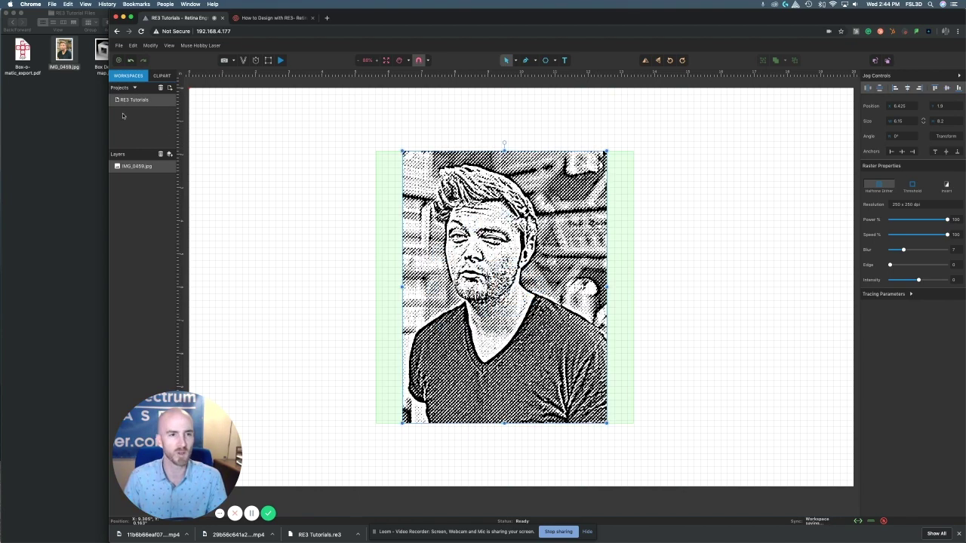
# Add Funny Faces round glasses and a beard to the portrait; add then remove curly hair
pyautogui.click(161, 75)
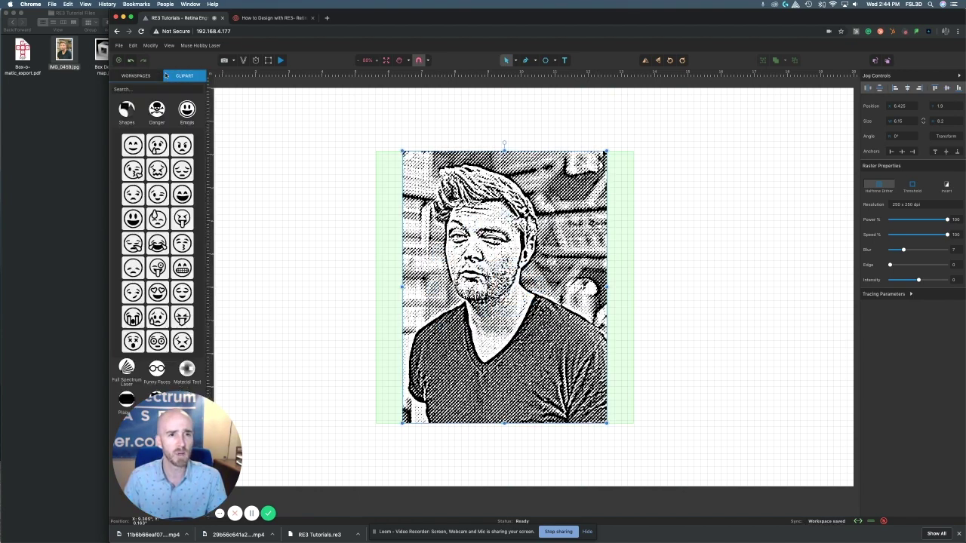
pyautogui.click(186, 112)
pyautogui.click(157, 142)
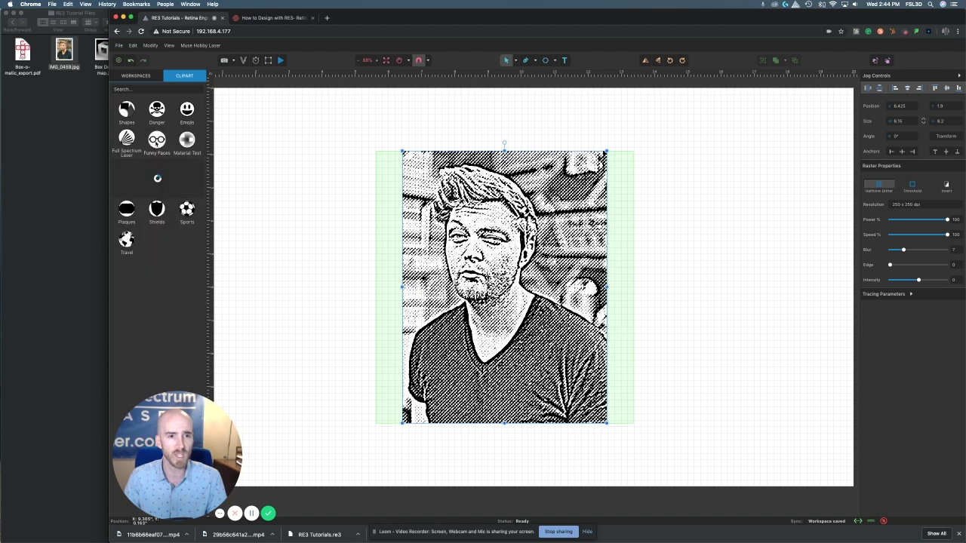
pyautogui.moveTo(182, 224); pyautogui.dragTo(480, 242)
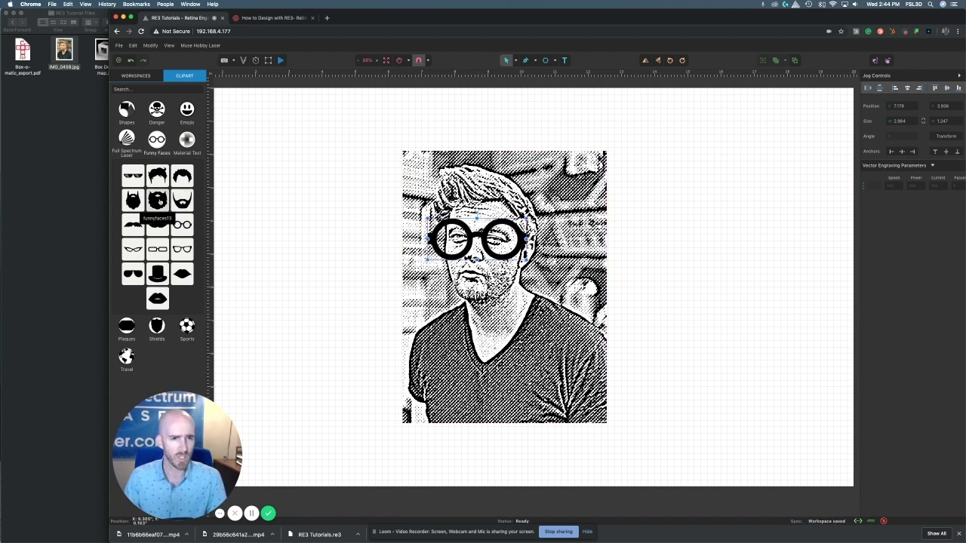
pyautogui.moveTo(158, 201); pyautogui.dragTo(474, 309)
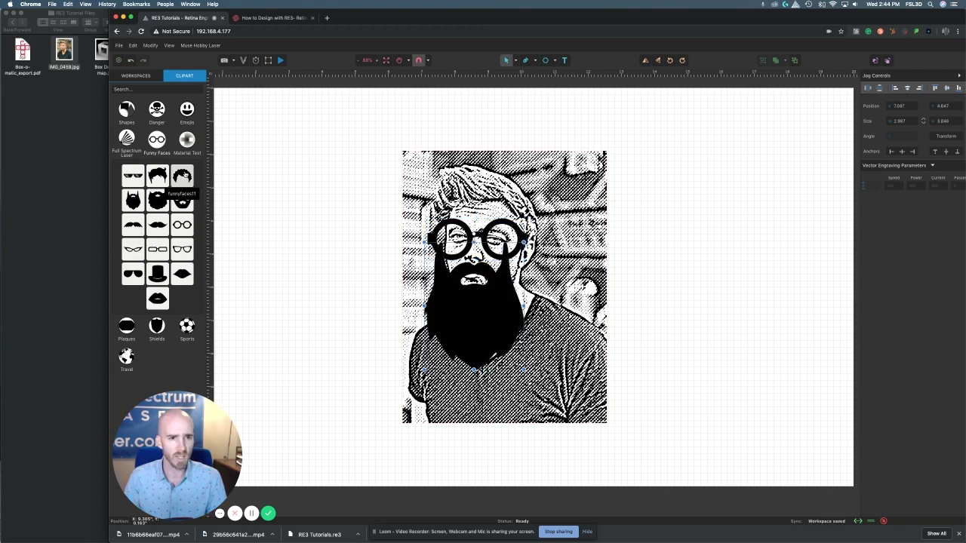
pyautogui.moveTo(181, 176); pyautogui.dragTo(486, 195)
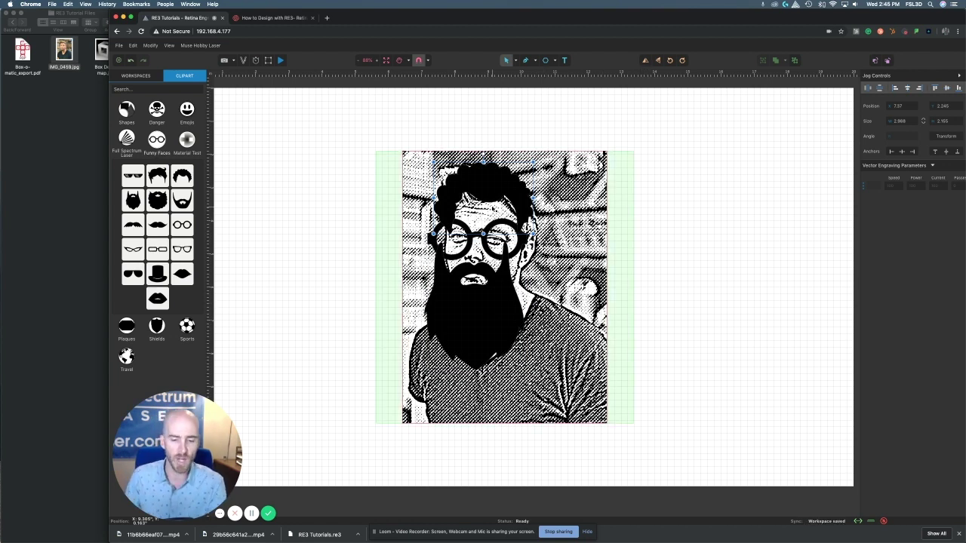
pyautogui.press('Delete')
pyautogui.click(505, 230)
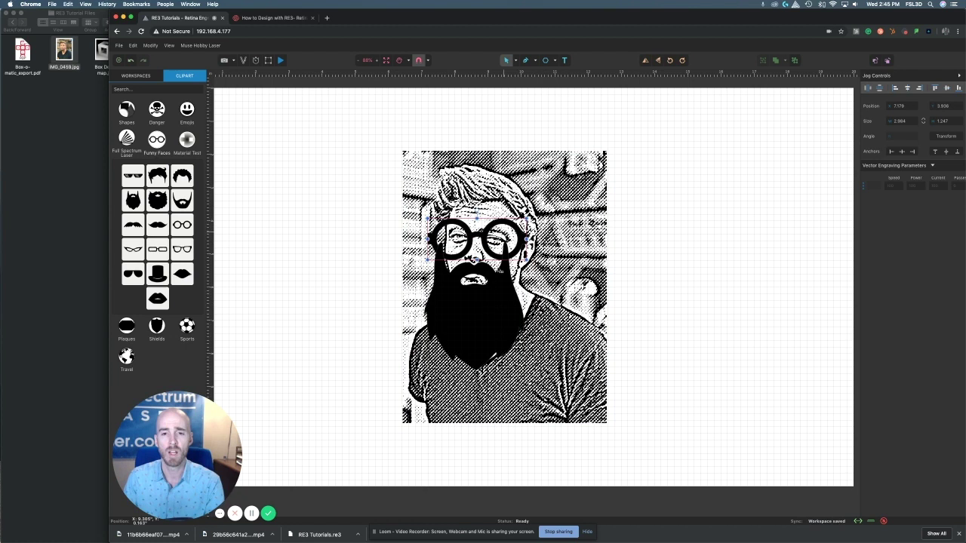
# Delete the round glasses and the beard clipart from the portrait
pyautogui.press('Delete')
pyautogui.click(498, 295)
pyautogui.press('Delete')
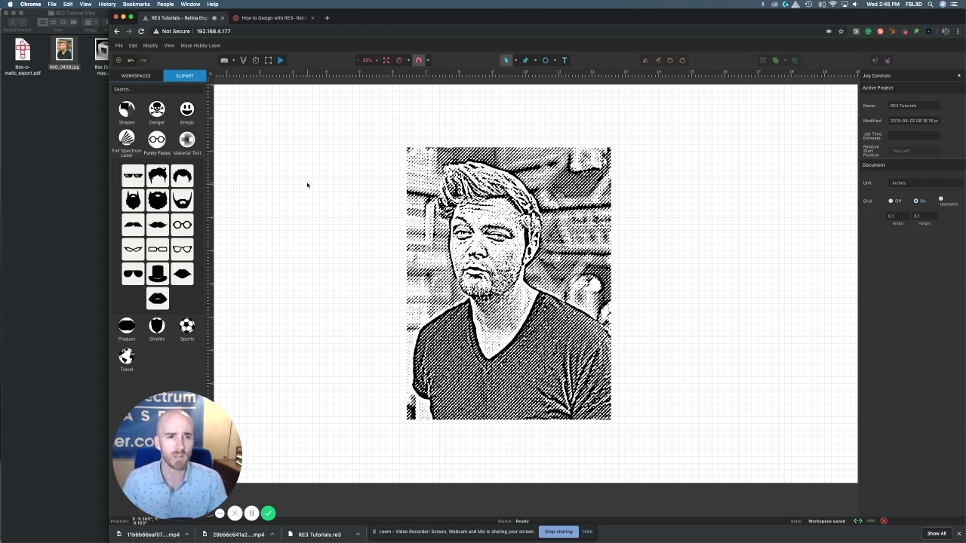
# Add the Full Spectrum Laser text and icon logos, the M logo below them, and the Muse logo
pyautogui.click(126, 139)
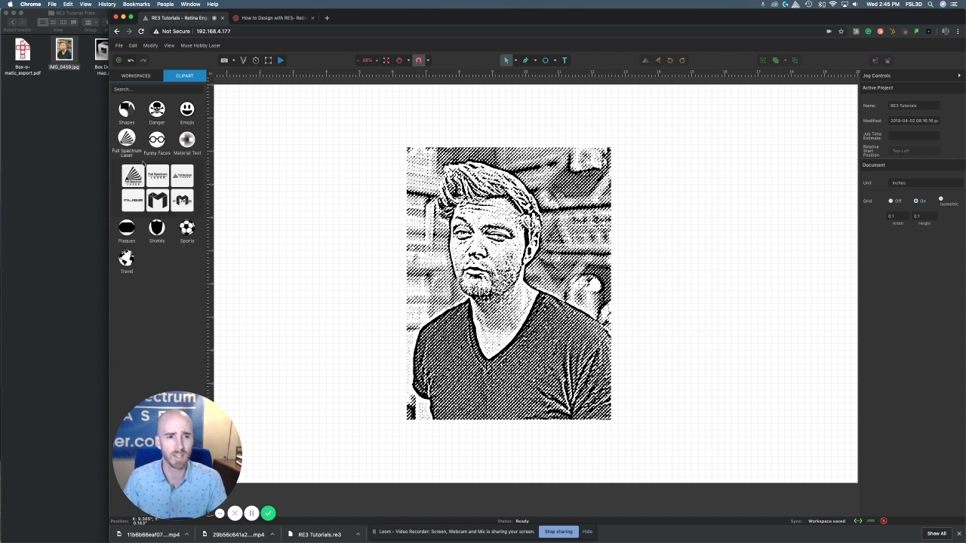
pyautogui.click(158, 183)
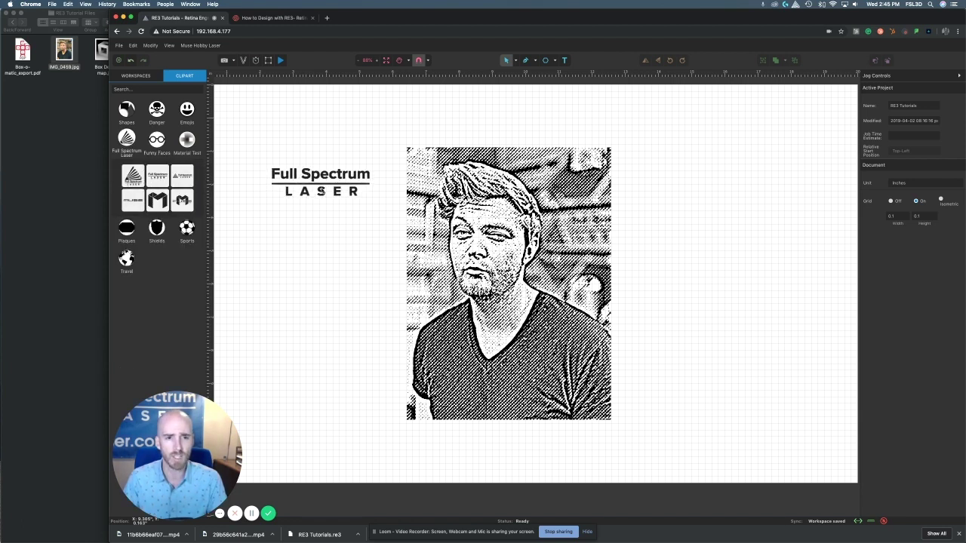
pyautogui.click(182, 186)
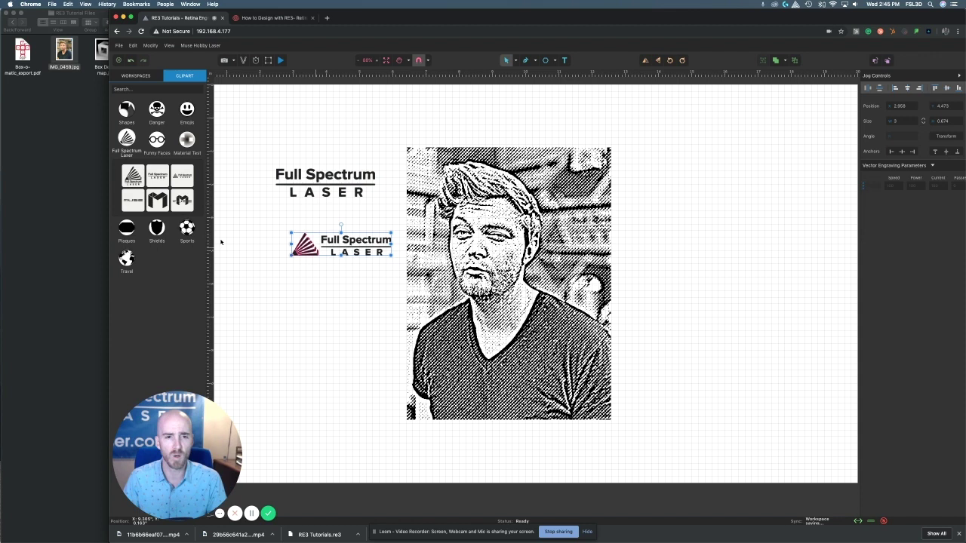
pyautogui.click(157, 200)
pyautogui.moveTo(341, 287); pyautogui.dragTo(354, 328)
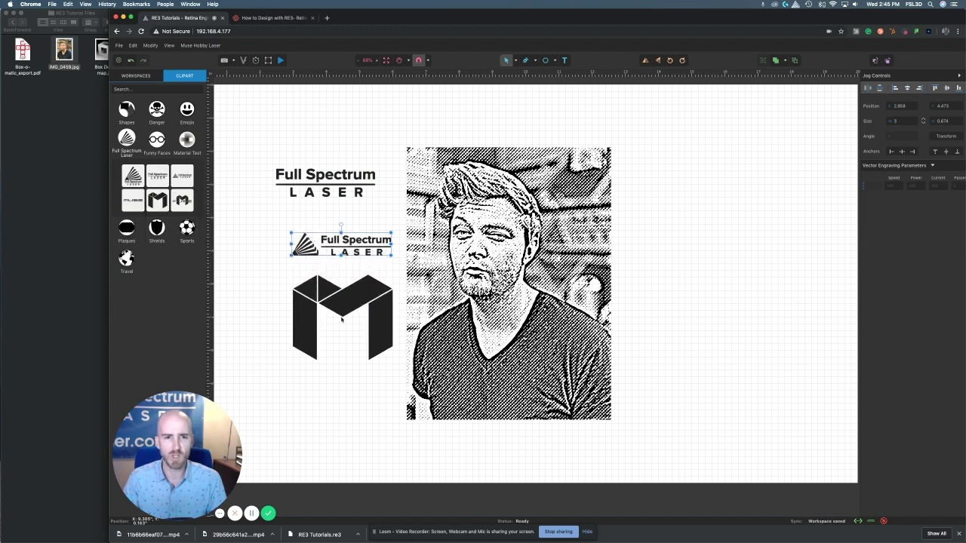
pyautogui.click(182, 200)
pyautogui.click(711, 249)
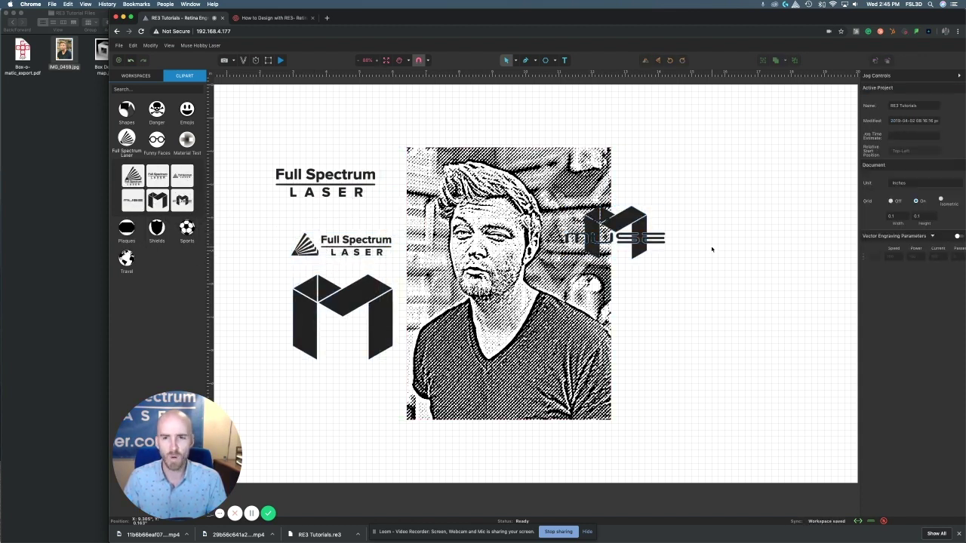